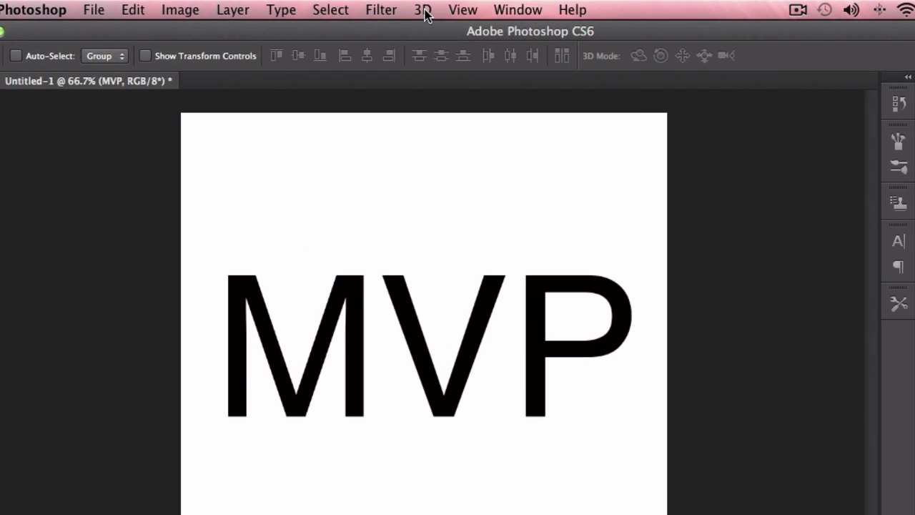
Extrude the MVP text layer into a 3D object with New 3D Extrusion from Selected Layer
click(372, 8)
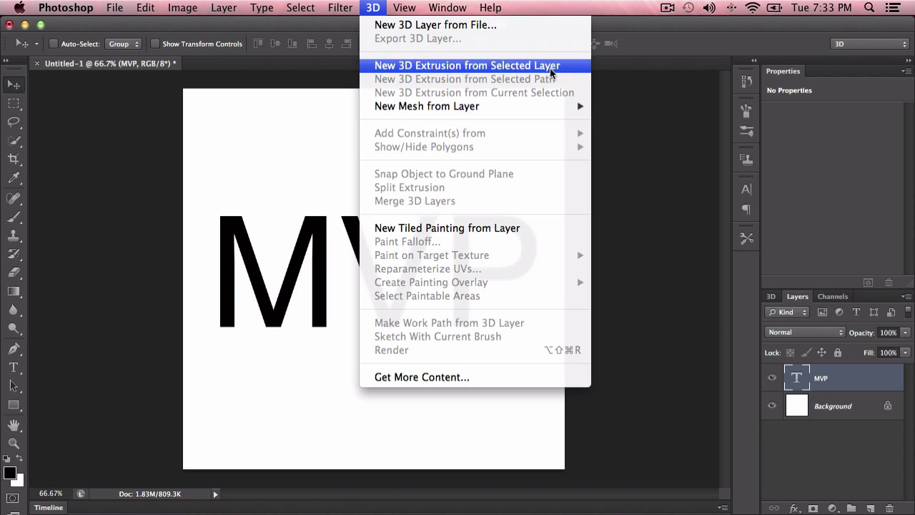
click(471, 69)
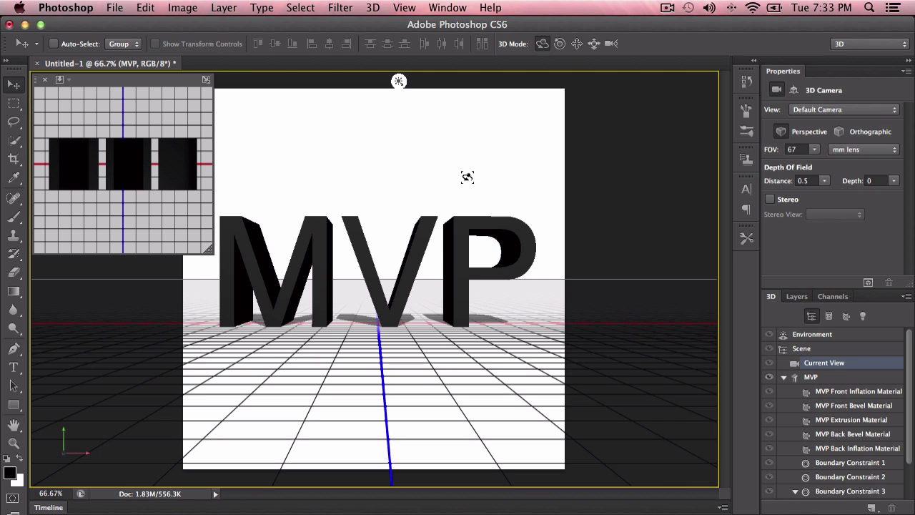
click(808, 296)
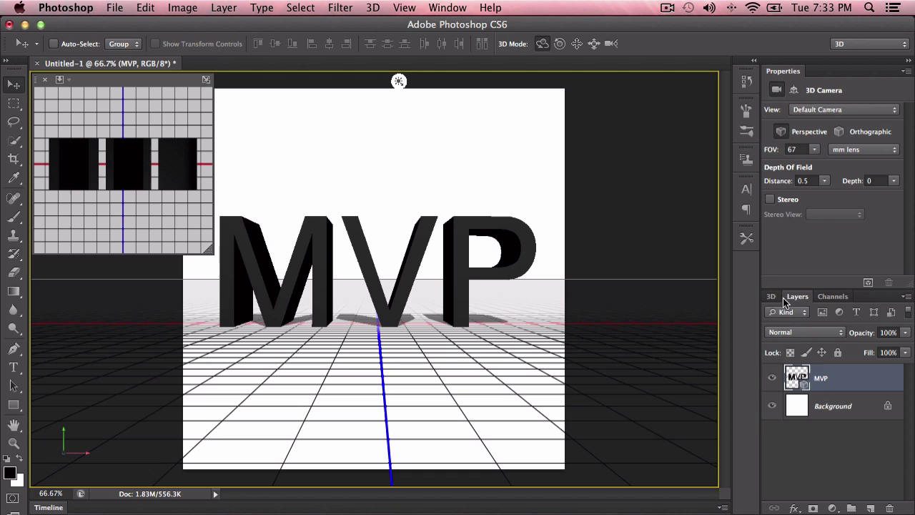
click(777, 297)
click(10, 103)
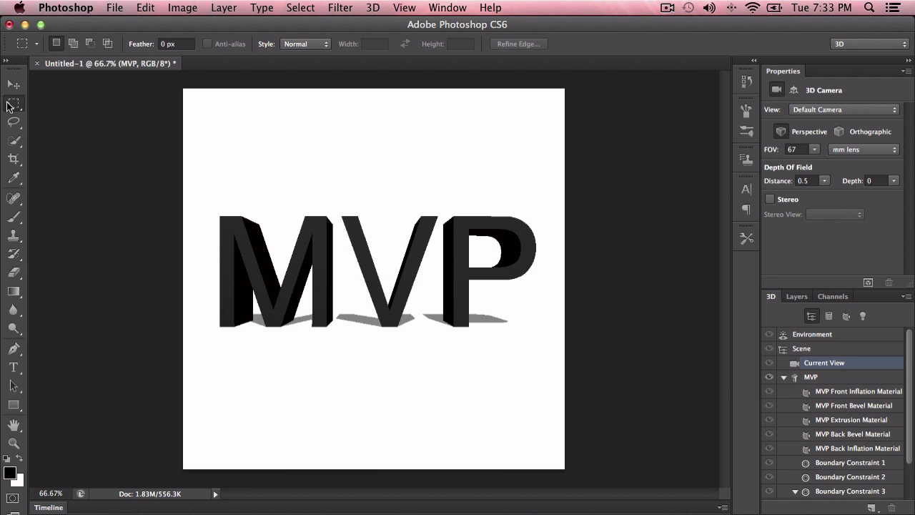
click(13, 85)
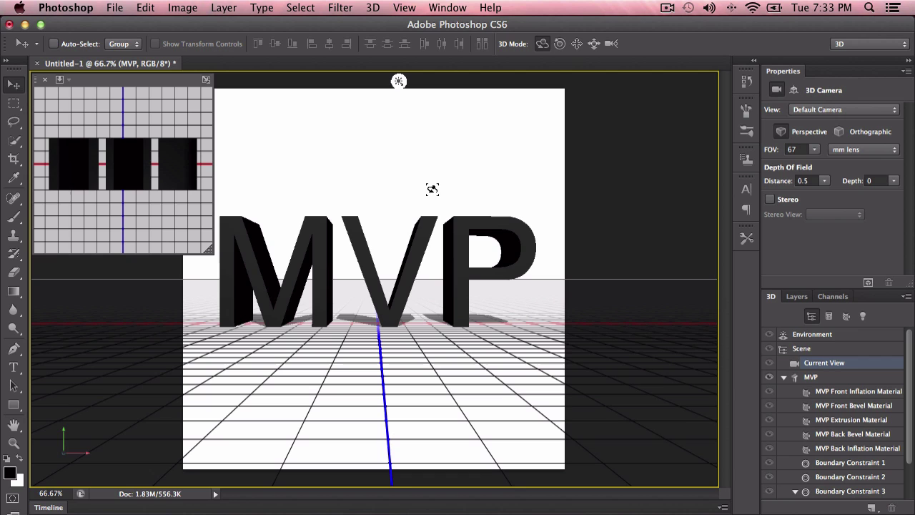
click(207, 80)
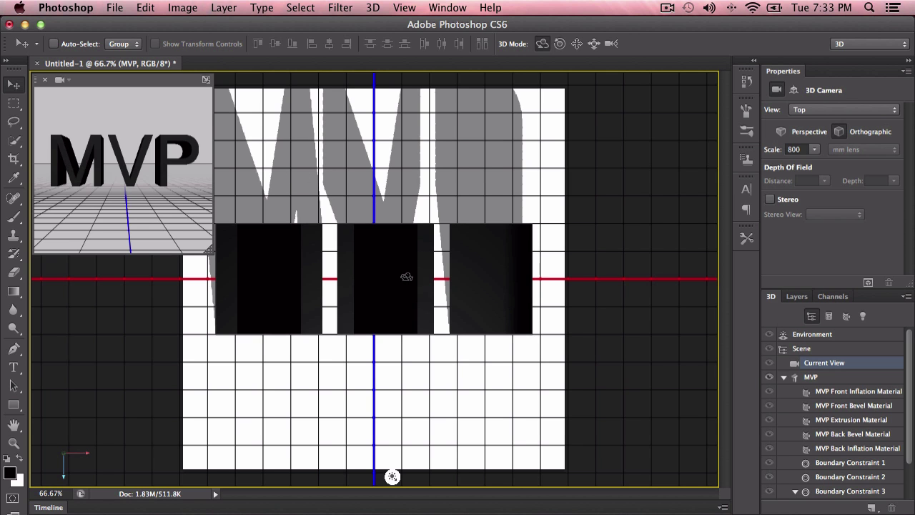
click(68, 79)
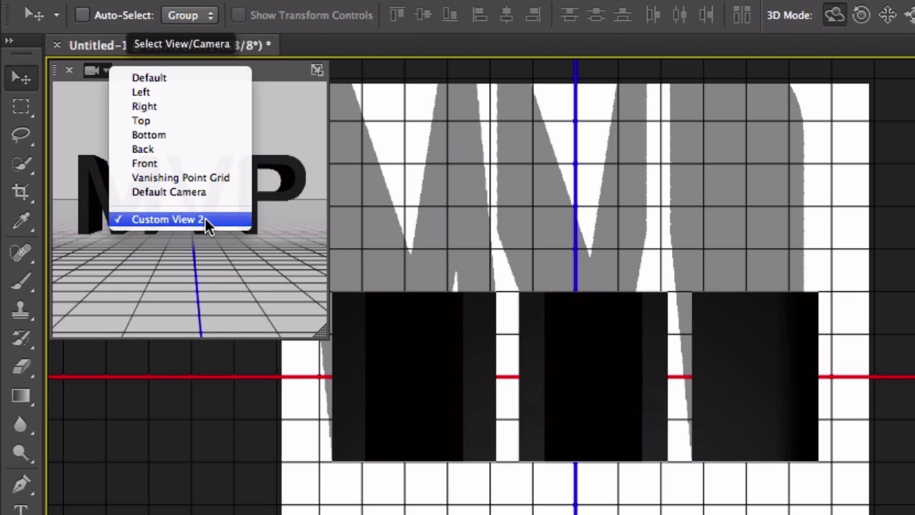
click(180, 119)
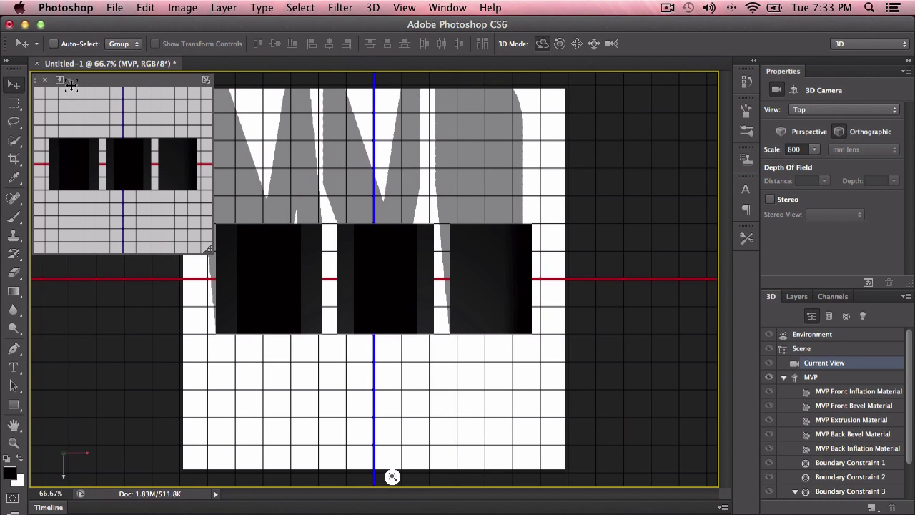
click(62, 79)
click(82, 85)
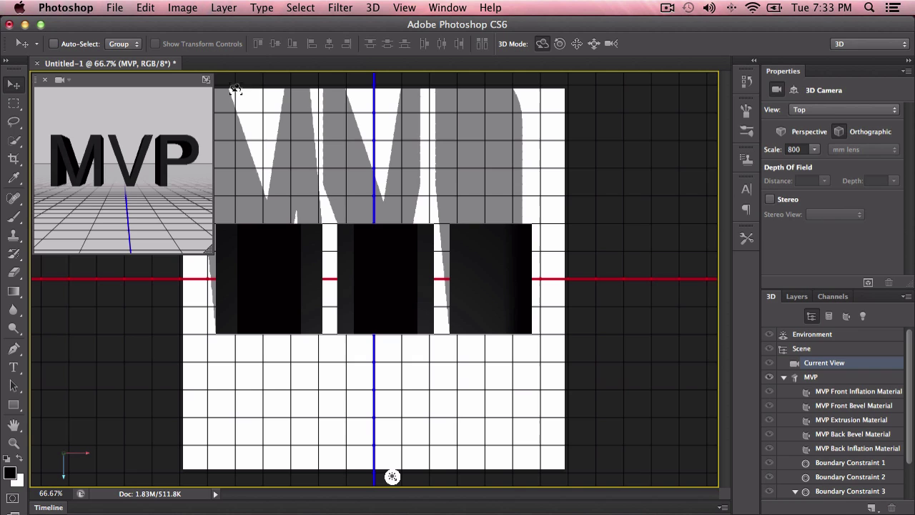
click(206, 80)
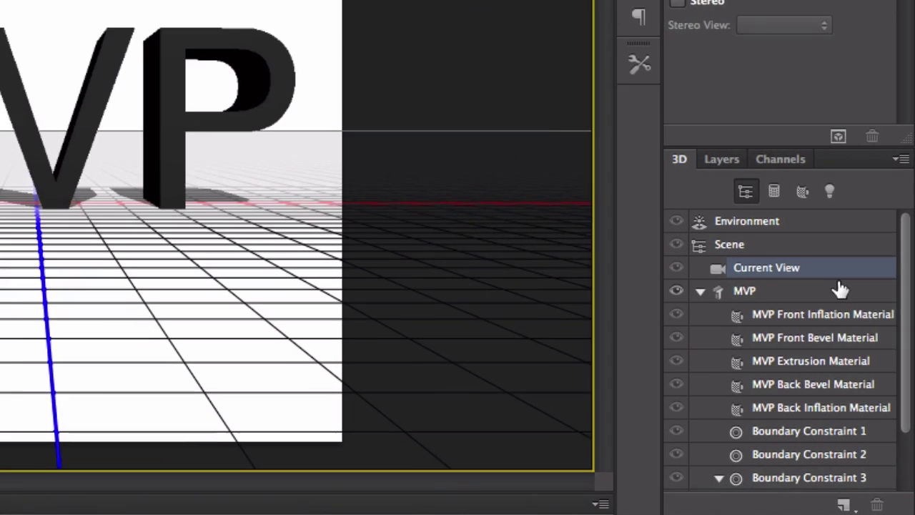
Select Infinite Light 1 and drag its on-canvas widget to aim the light from a new direction
scroll(873, 387, down, 1)
scroll(836, 285, down, 2)
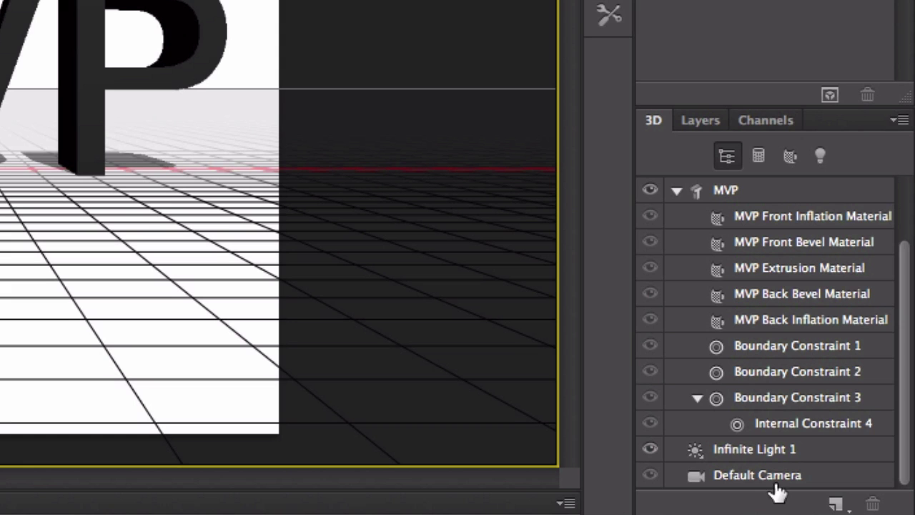
click(763, 454)
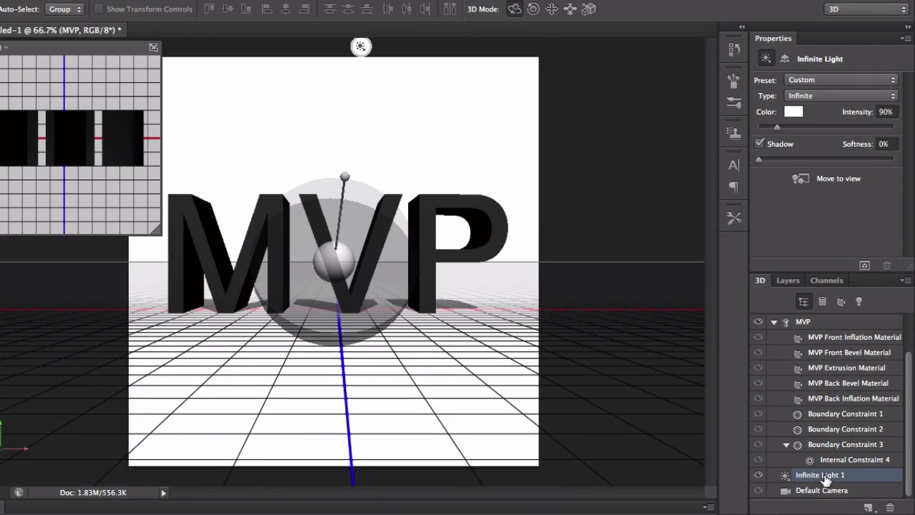
scroll(876, 365, up, 2)
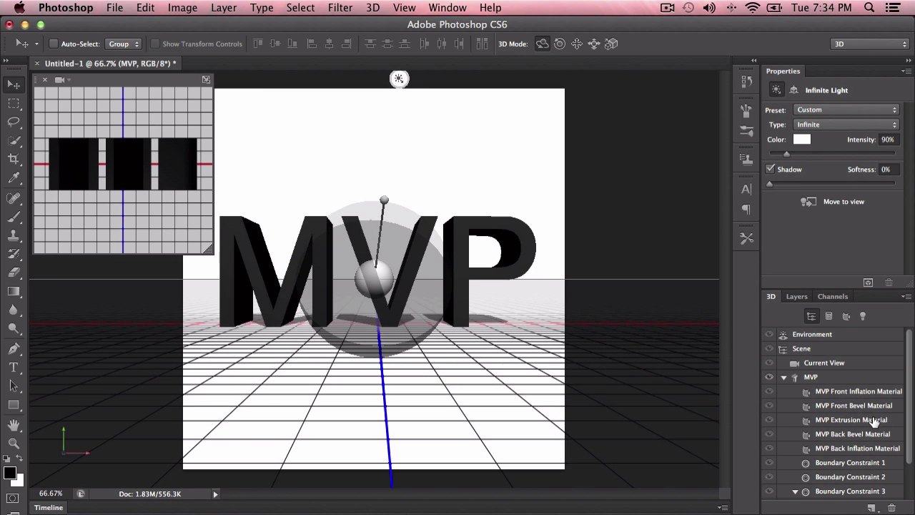
click(399, 79)
mouse_move(384, 201)
mouse_down()
mouse_move(284, 180)
mouse_move(467, 230)
mouse_move(347, 226)
mouse_move(351, 295)
mouse_move(388, 102)
mouse_move(379, 274)
mouse_move(364, 279)
mouse_move(375, 272)
mouse_move(363, 260)
mouse_move(355, 270)
mouse_up()
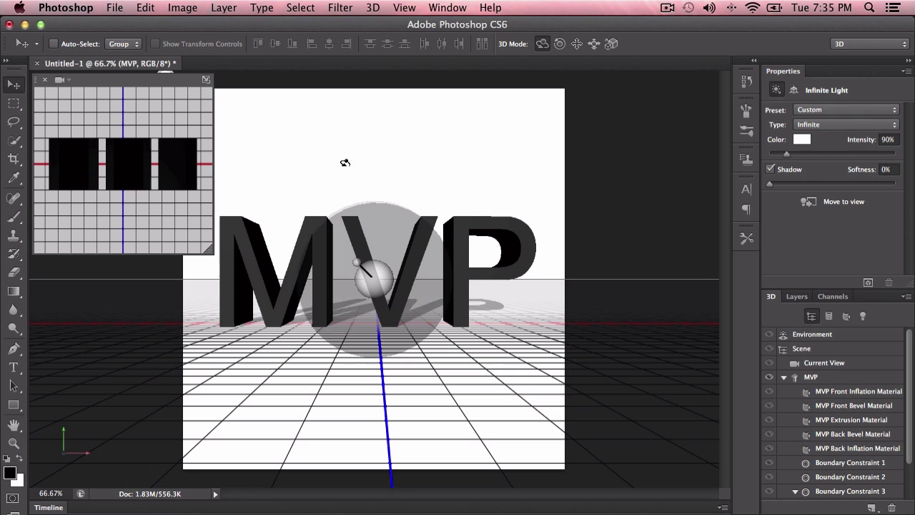
Check the Environment's coordinate settings, then select the MVP Front Inflation Material
click(858, 337)
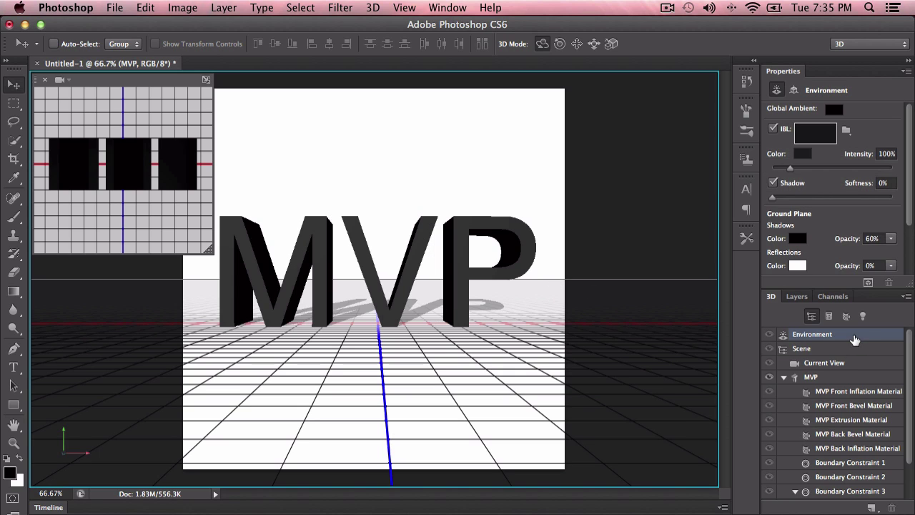
click(794, 91)
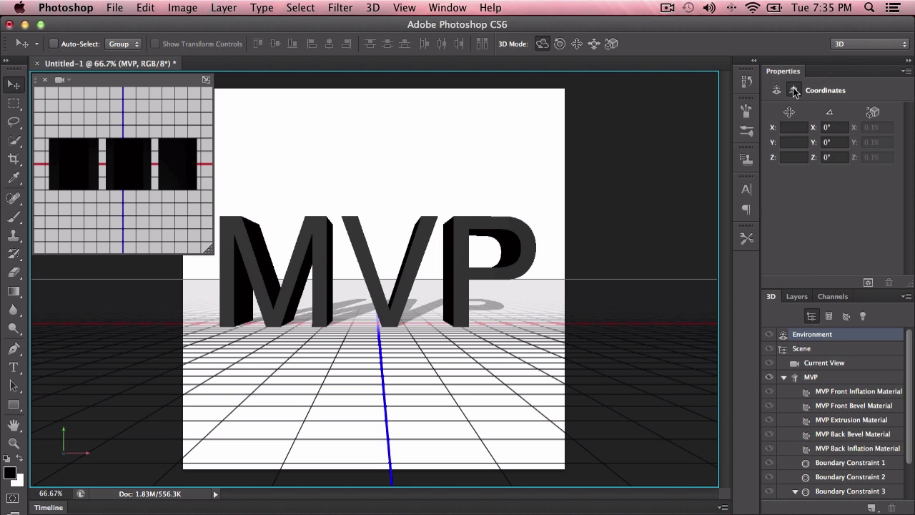
click(776, 90)
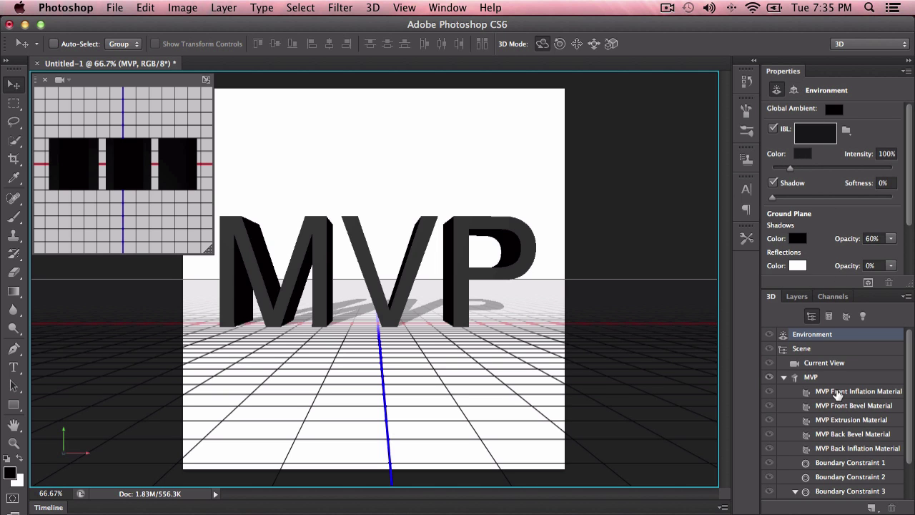
click(838, 394)
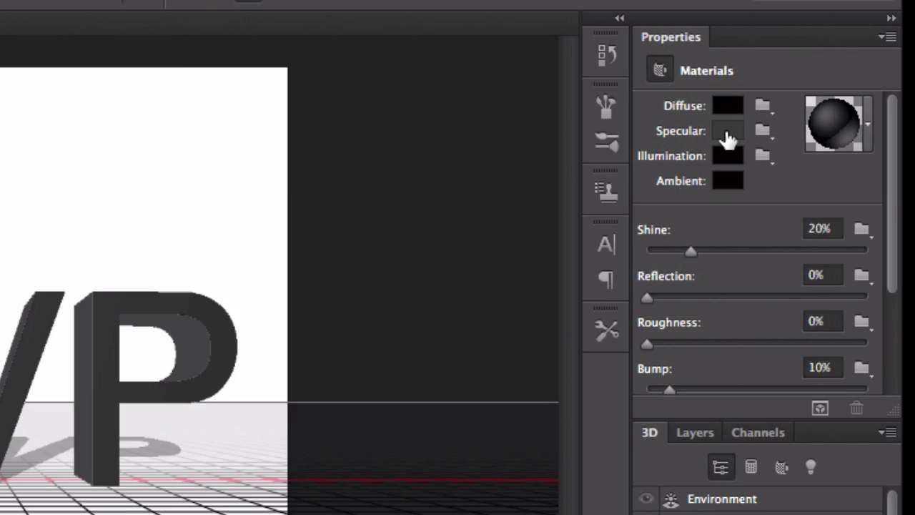
In the front material's specular Color Picker, try red, magenta, blue, green and gold hues
click(815, 124)
drag(543, 100, 771, 83)
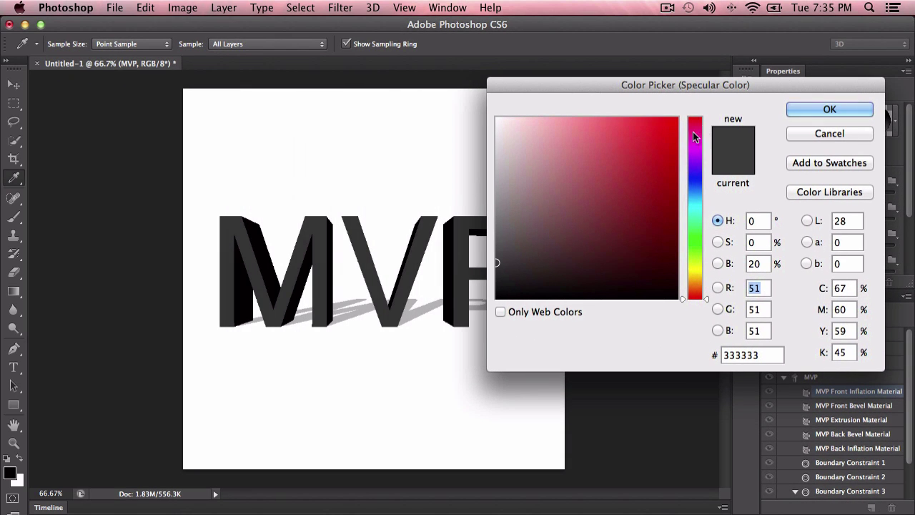
click(671, 146)
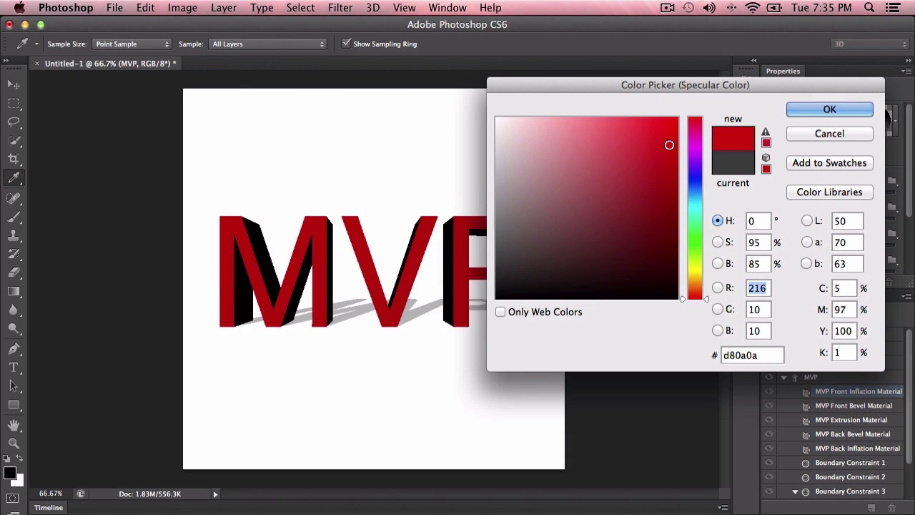
click(693, 145)
drag(669, 145, 656, 159)
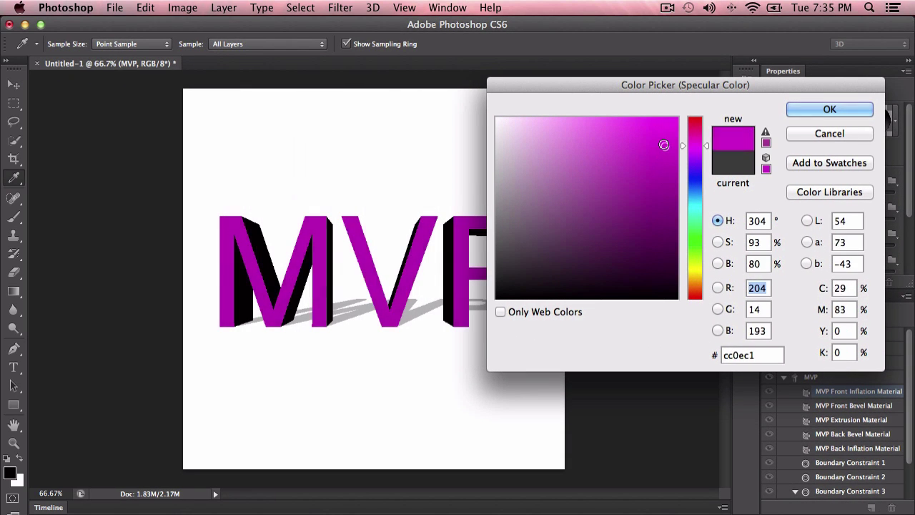
click(695, 190)
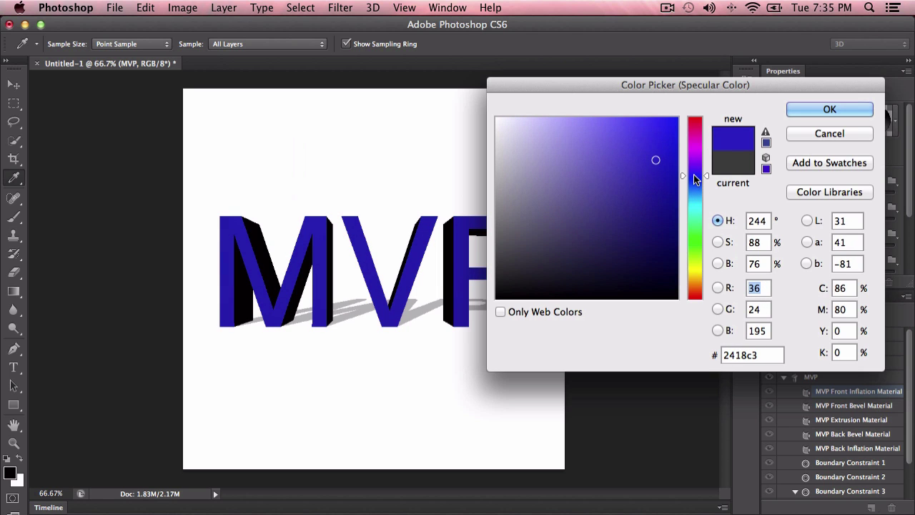
click(696, 256)
drag(696, 257, 698, 277)
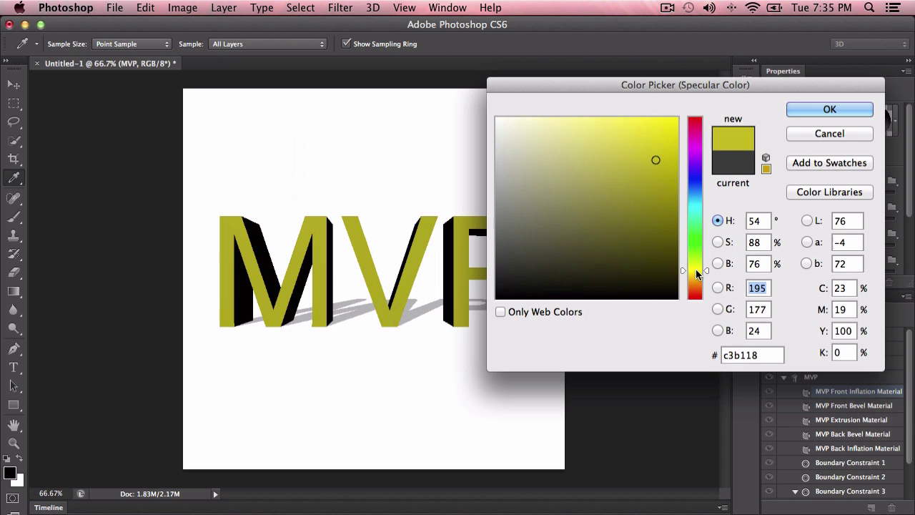
Settle the specular colour on a vivid orange (e66916) and confirm it
click(658, 202)
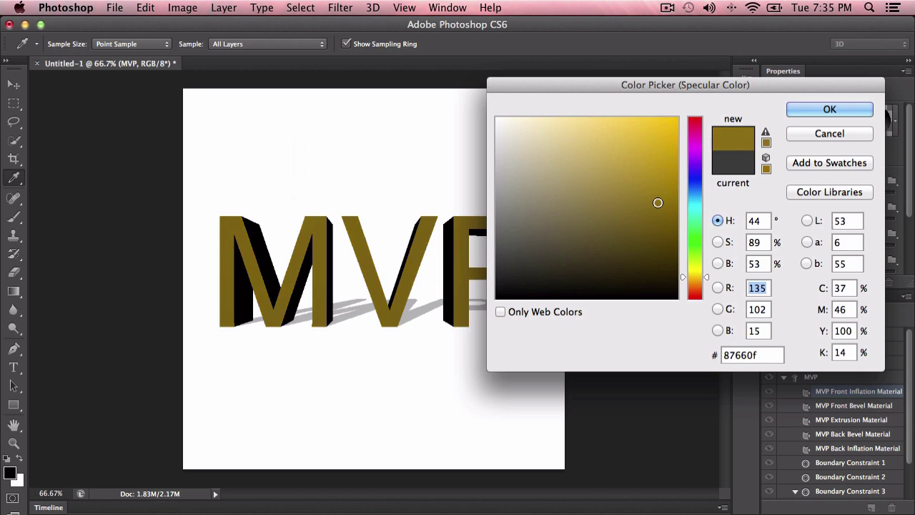
drag(696, 268, 699, 278)
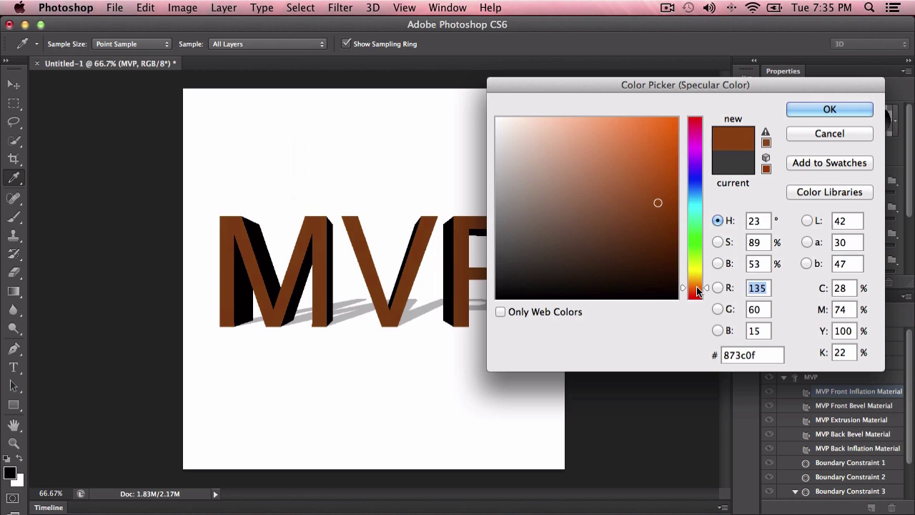
click(698, 291)
mouse_move(679, 241)
mouse_down()
mouse_move(656, 143)
mouse_move(661, 126)
mouse_move(661, 135)
mouse_up()
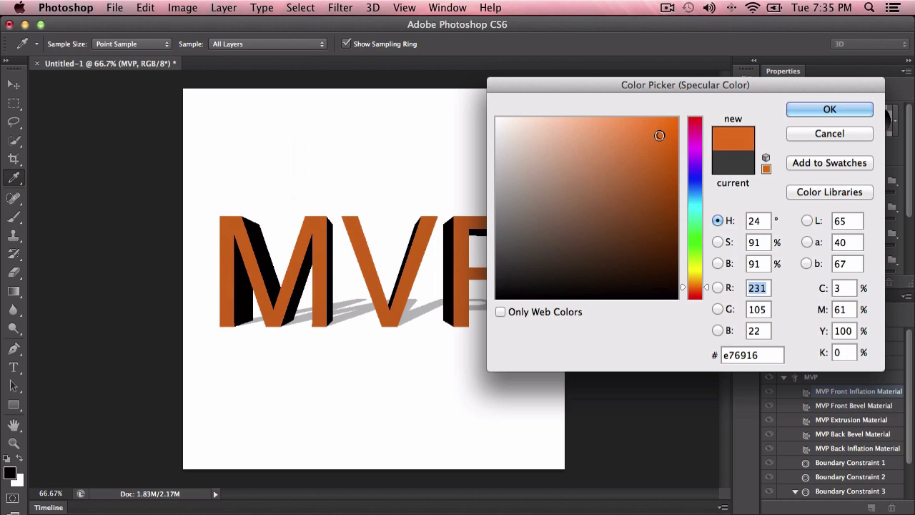
click(826, 113)
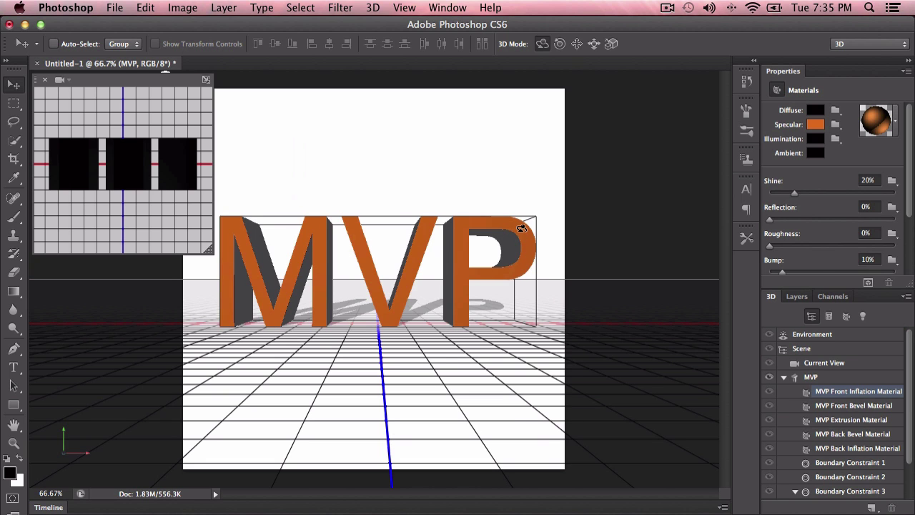
key(super+plus)
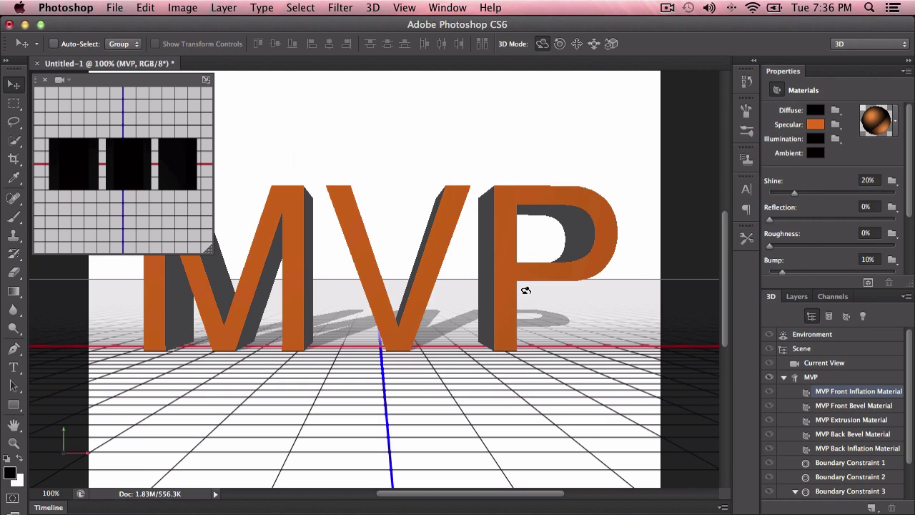
click(851, 421)
click(851, 405)
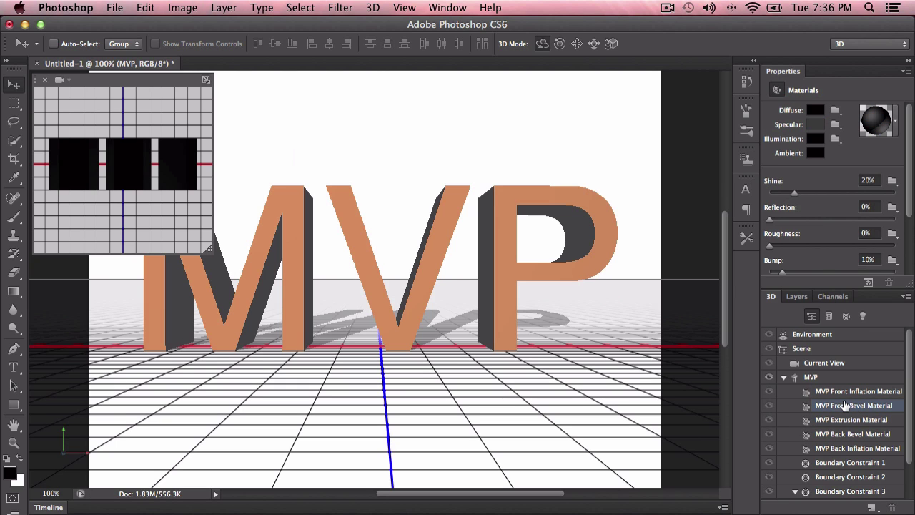
click(850, 393)
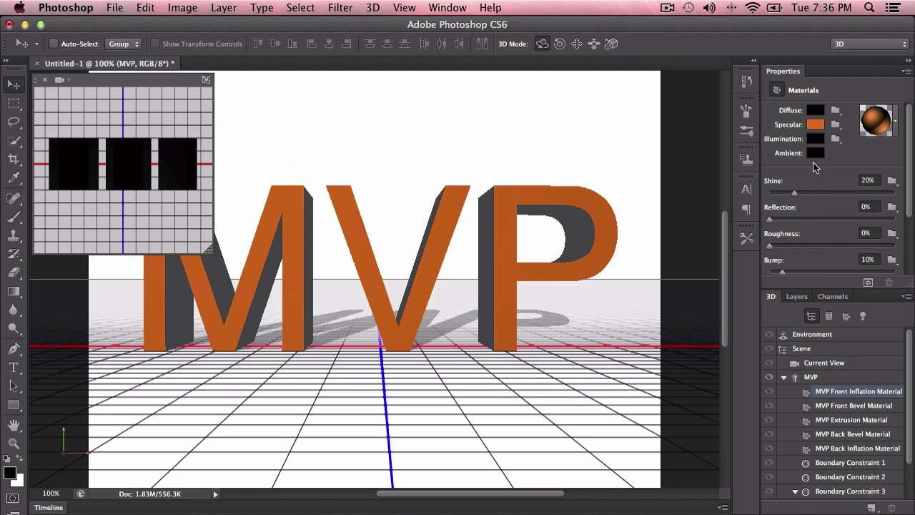
drag(800, 196, 858, 195)
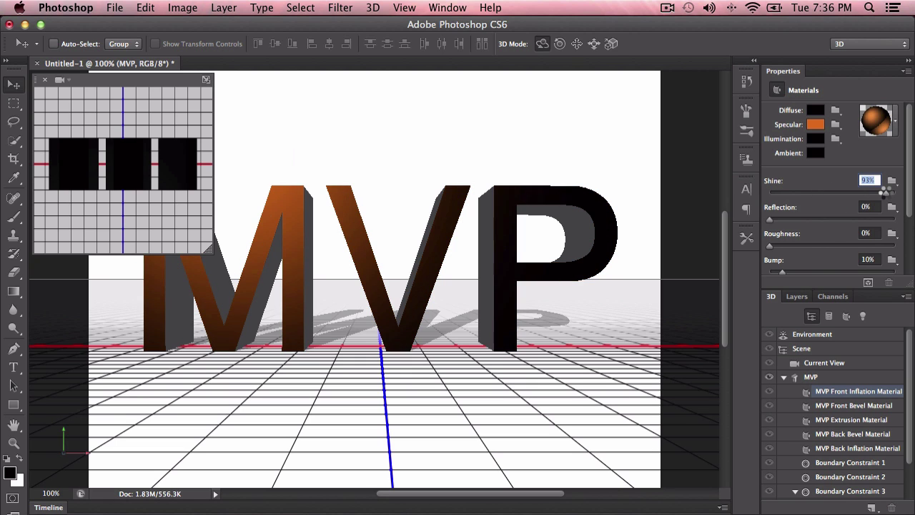
key(super+z)
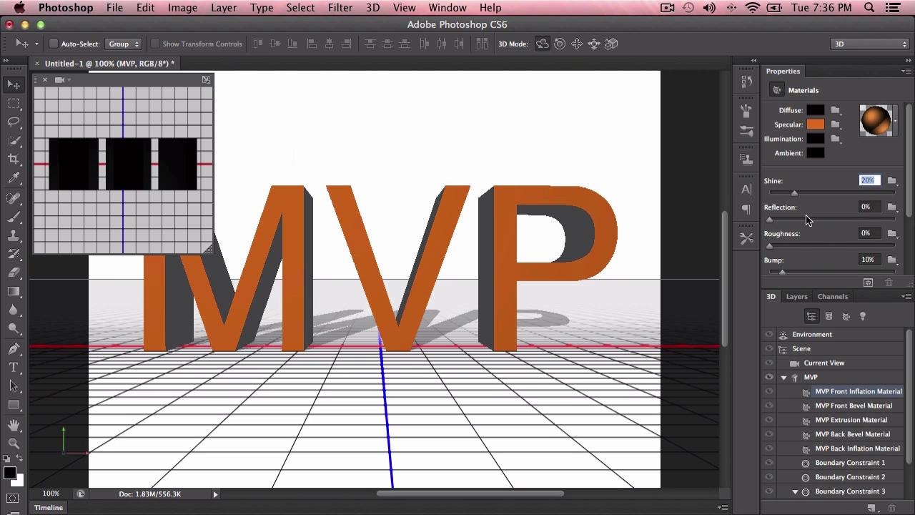
drag(772, 219, 857, 218)
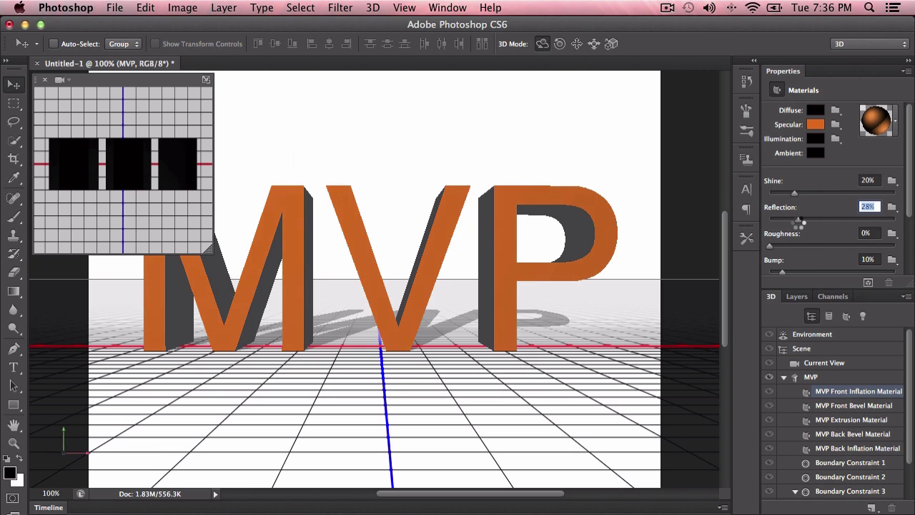
mouse_move(844, 221)
mouse_down()
mouse_move(866, 223)
mouse_move(781, 220)
mouse_up()
mouse_move(781, 220)
mouse_down()
mouse_move(798, 220)
mouse_move(770, 219)
mouse_move(799, 247)
mouse_move(822, 249)
mouse_move(769, 247)
mouse_up()
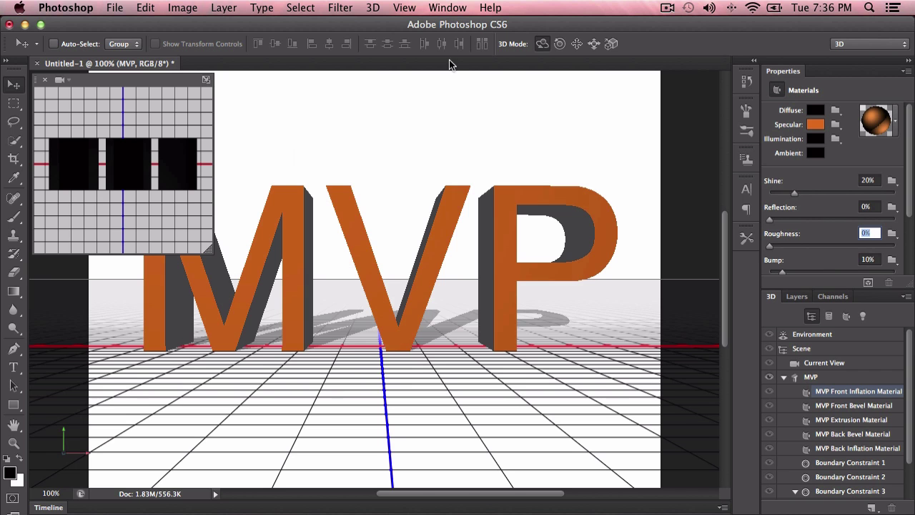
click(372, 8)
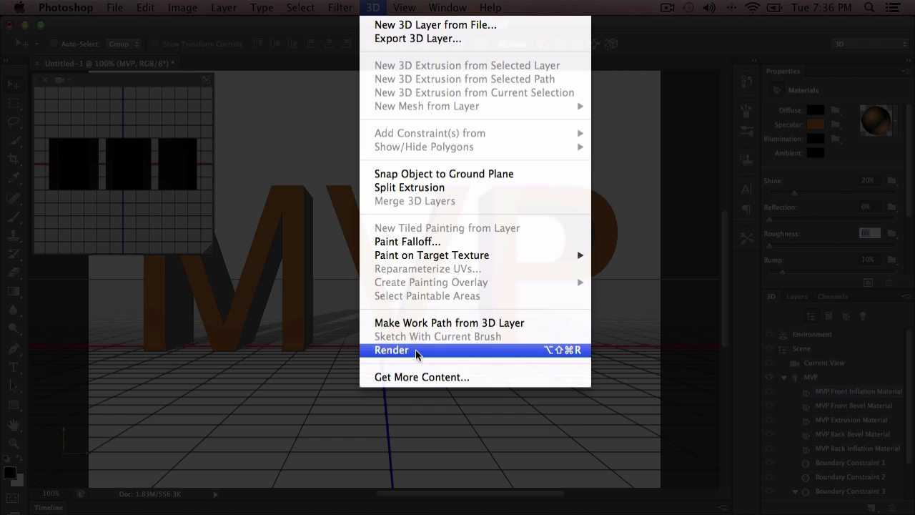
click(564, 352)
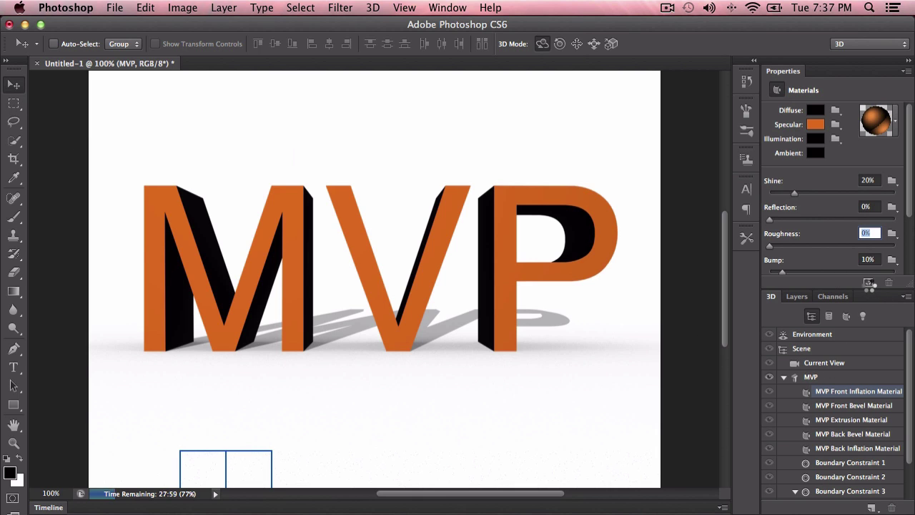
click(868, 284)
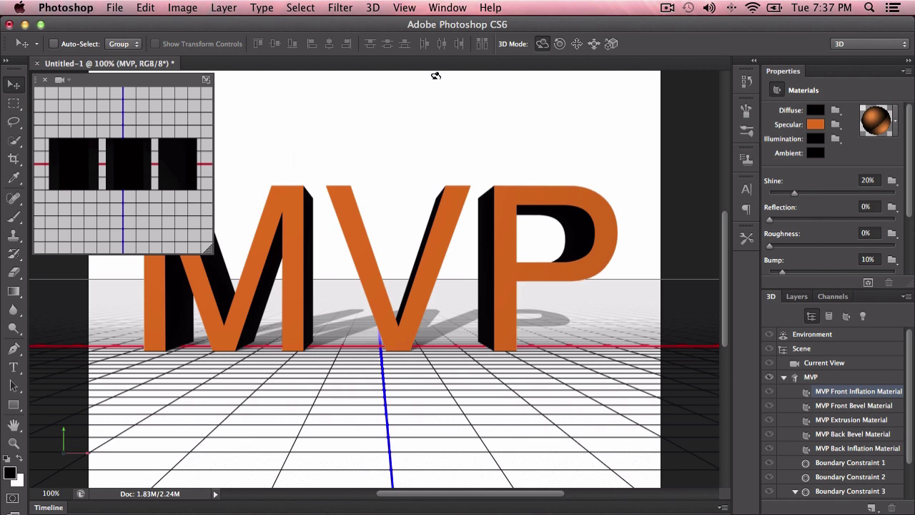